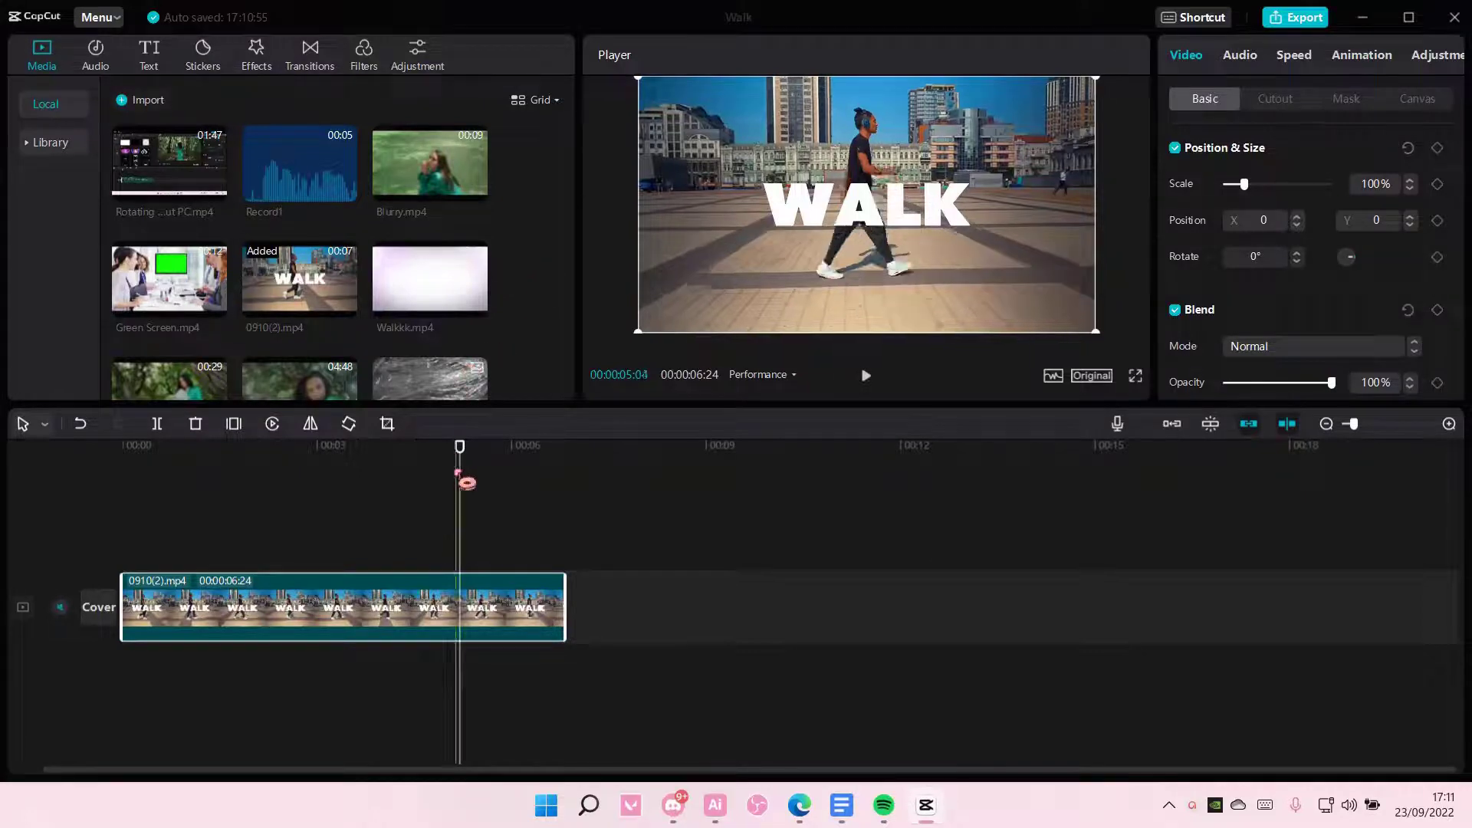
Move the playhead back to the start of the WALK clip
drag(460, 484, 124, 519)
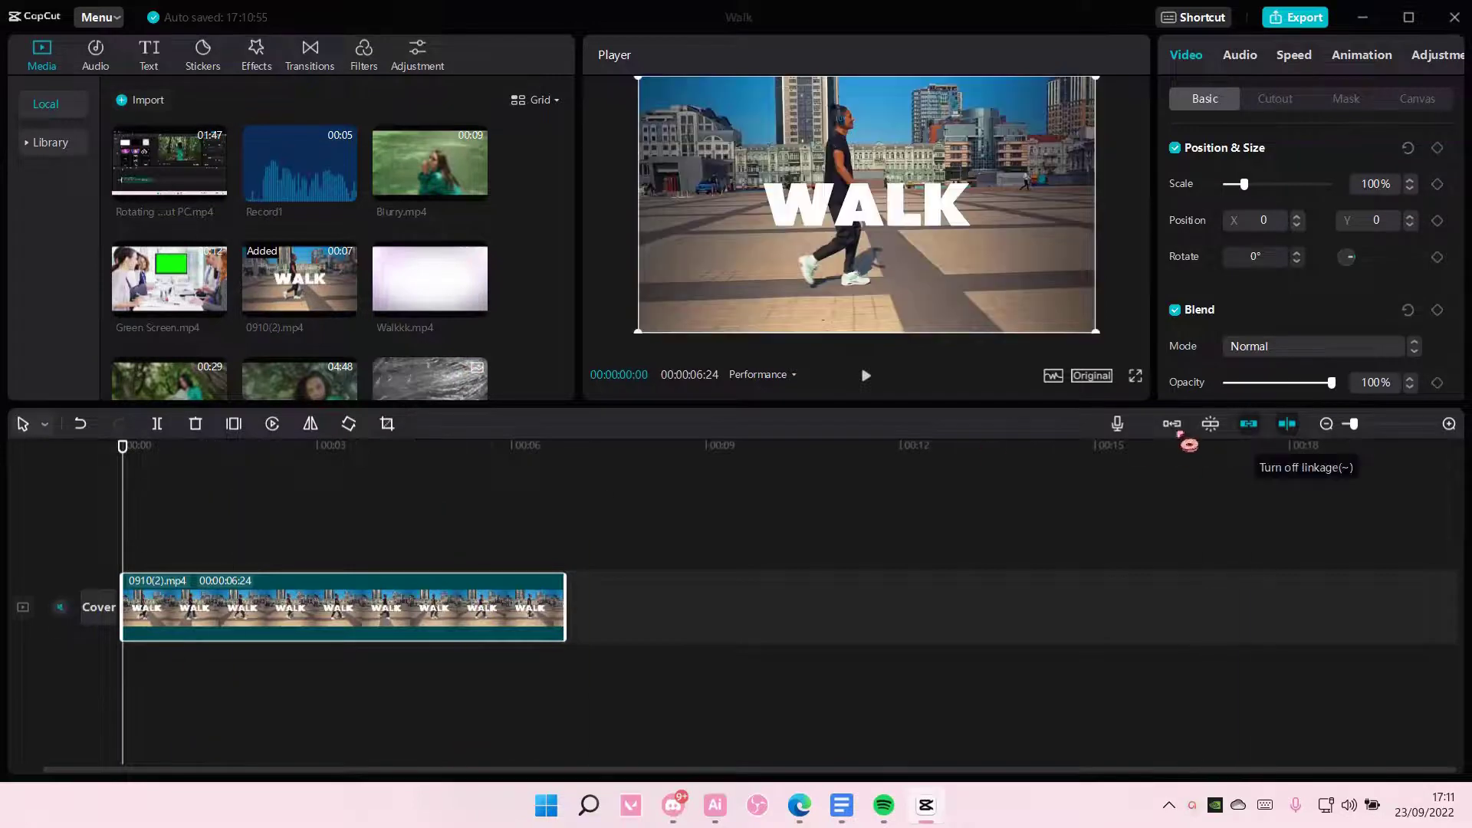
Start and stop a brief Record2 voiceover recording under the WALK clip
click(1117, 423)
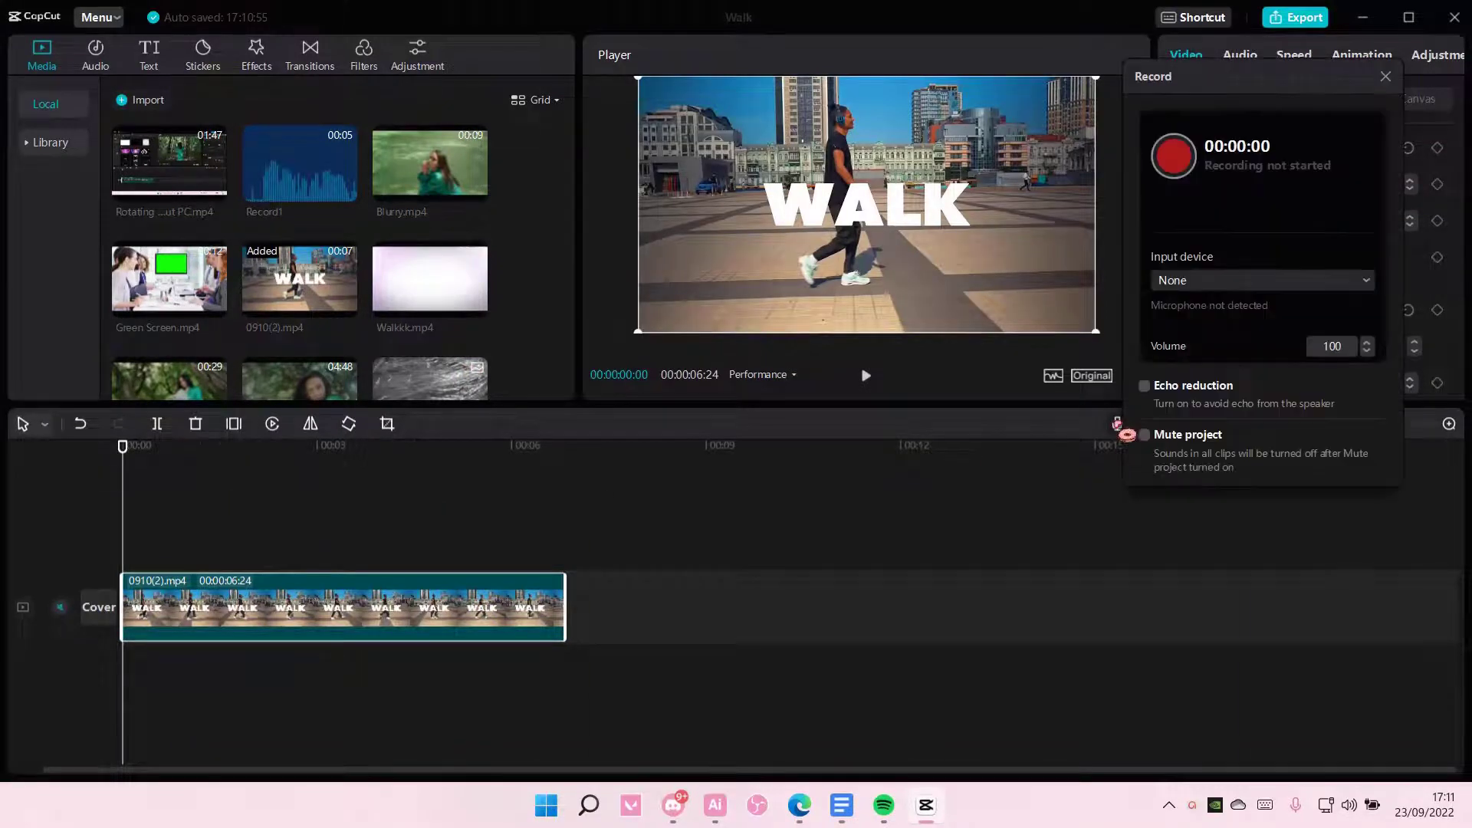
click(1173, 159)
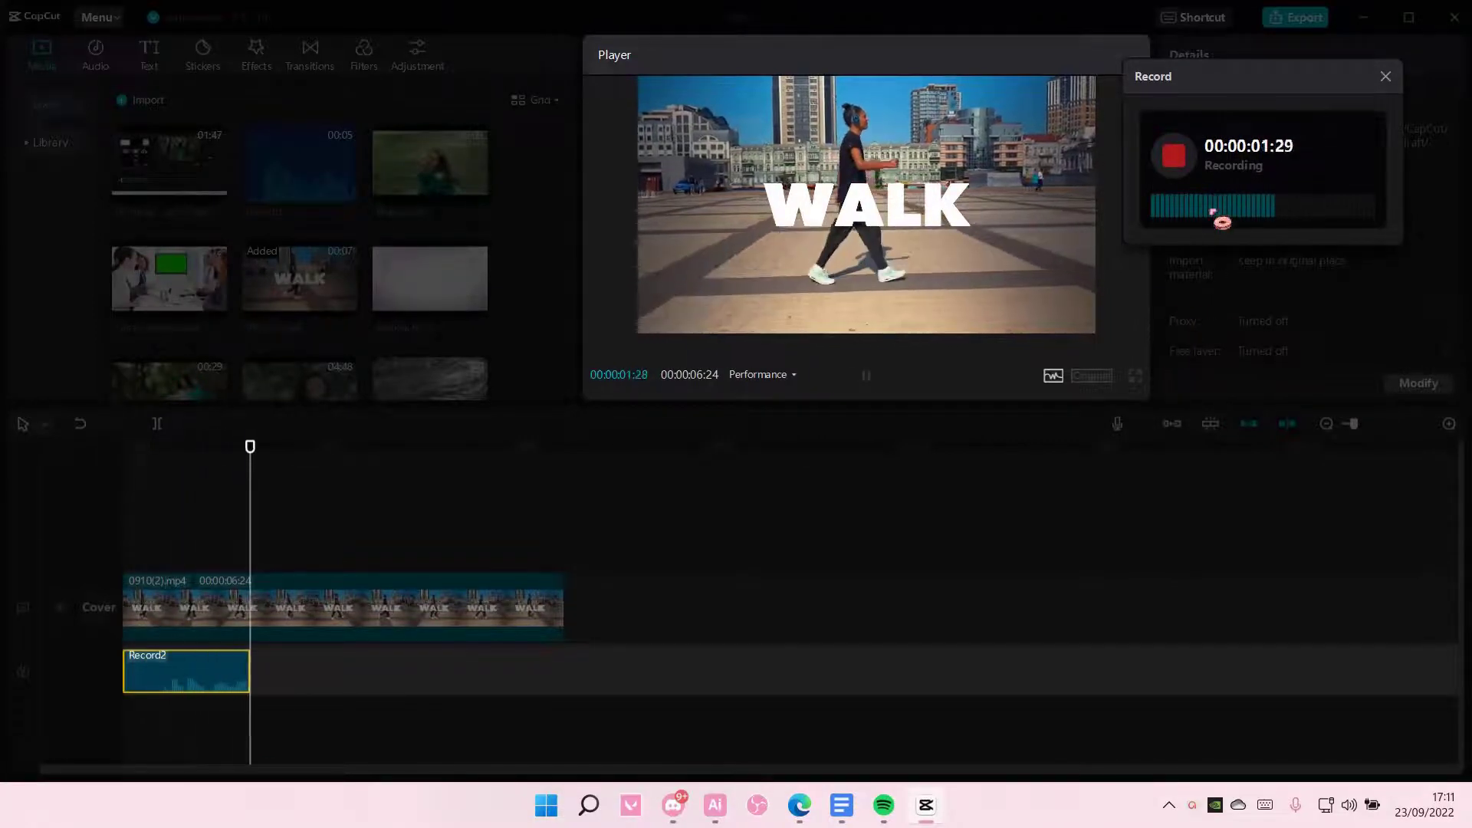
click(1173, 158)
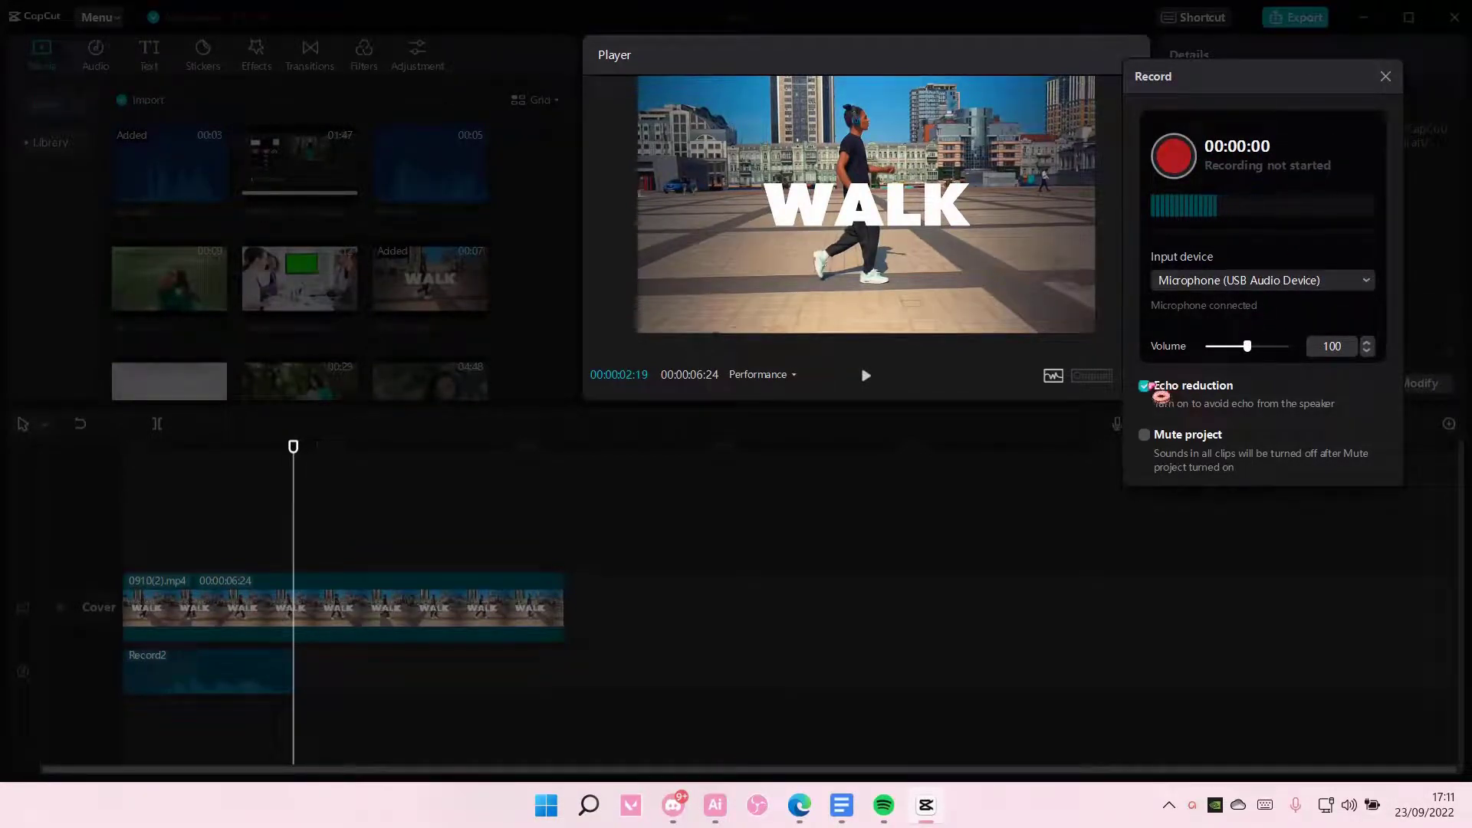
Close the recording controls and add a first, louder volume keyframe near Record2's start
click(1385, 77)
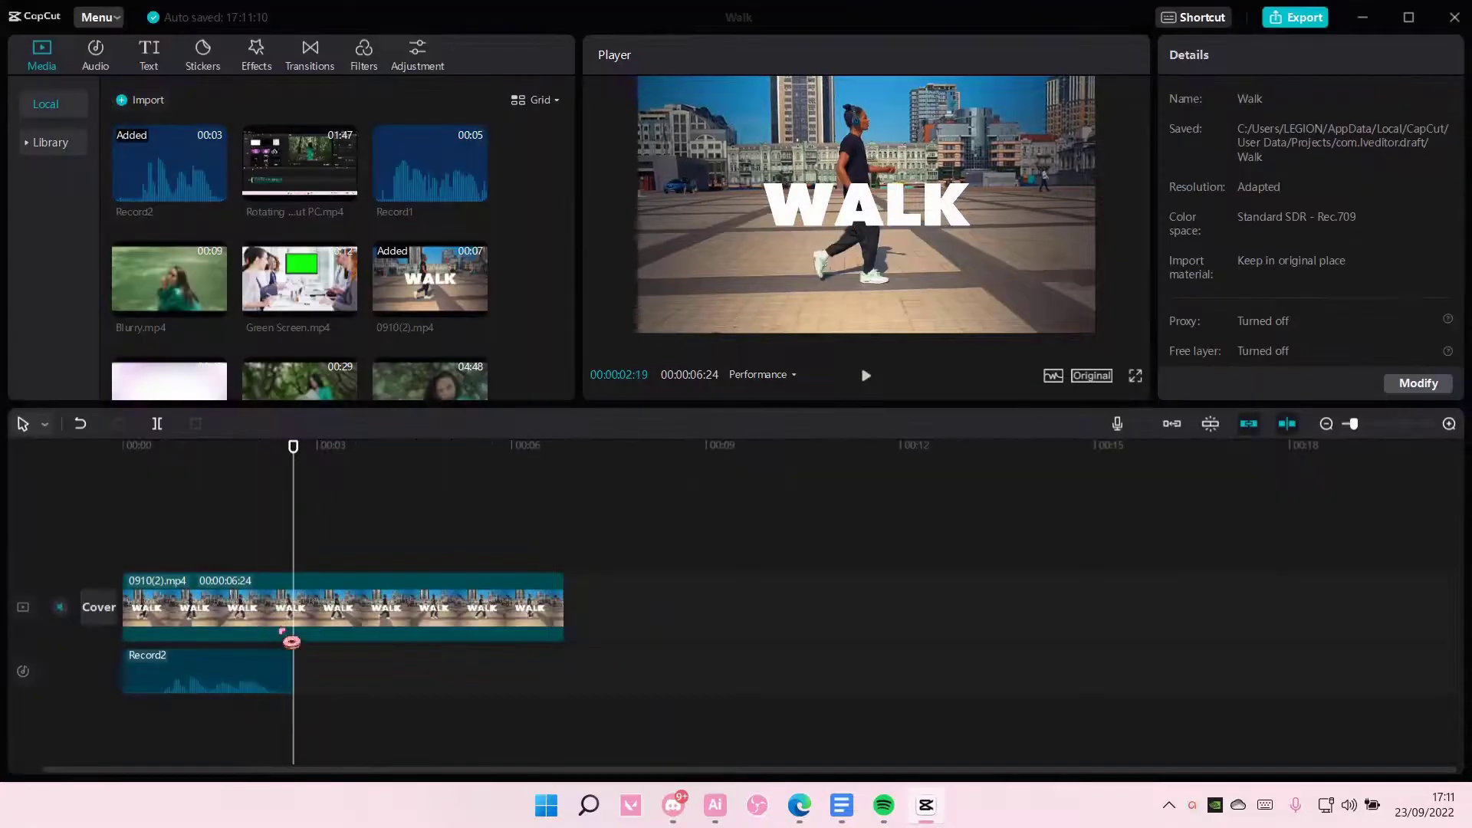
click(285, 655)
drag(293, 529, 172, 548)
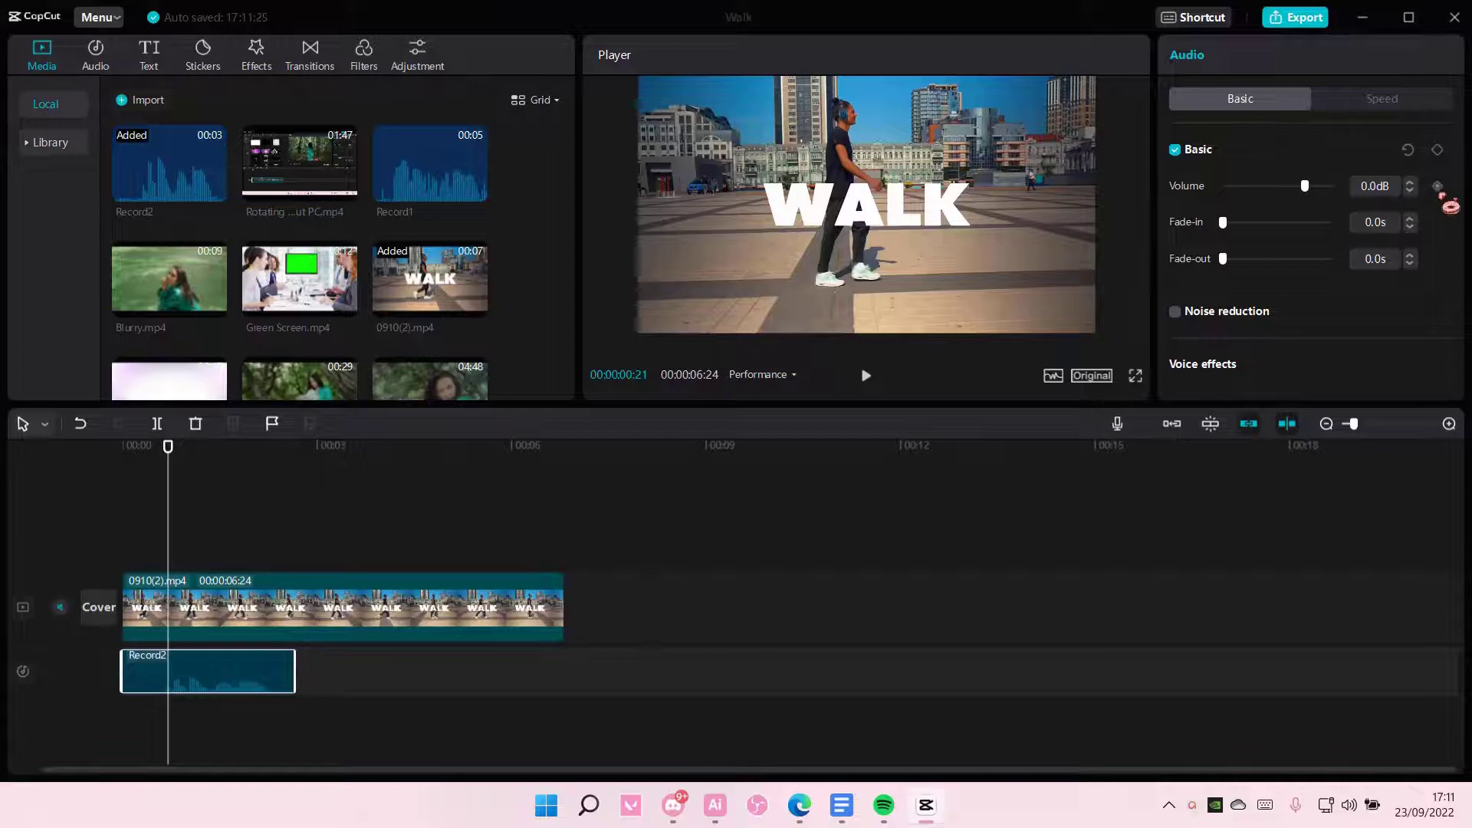
click(1436, 185)
drag(1307, 187, 1312, 187)
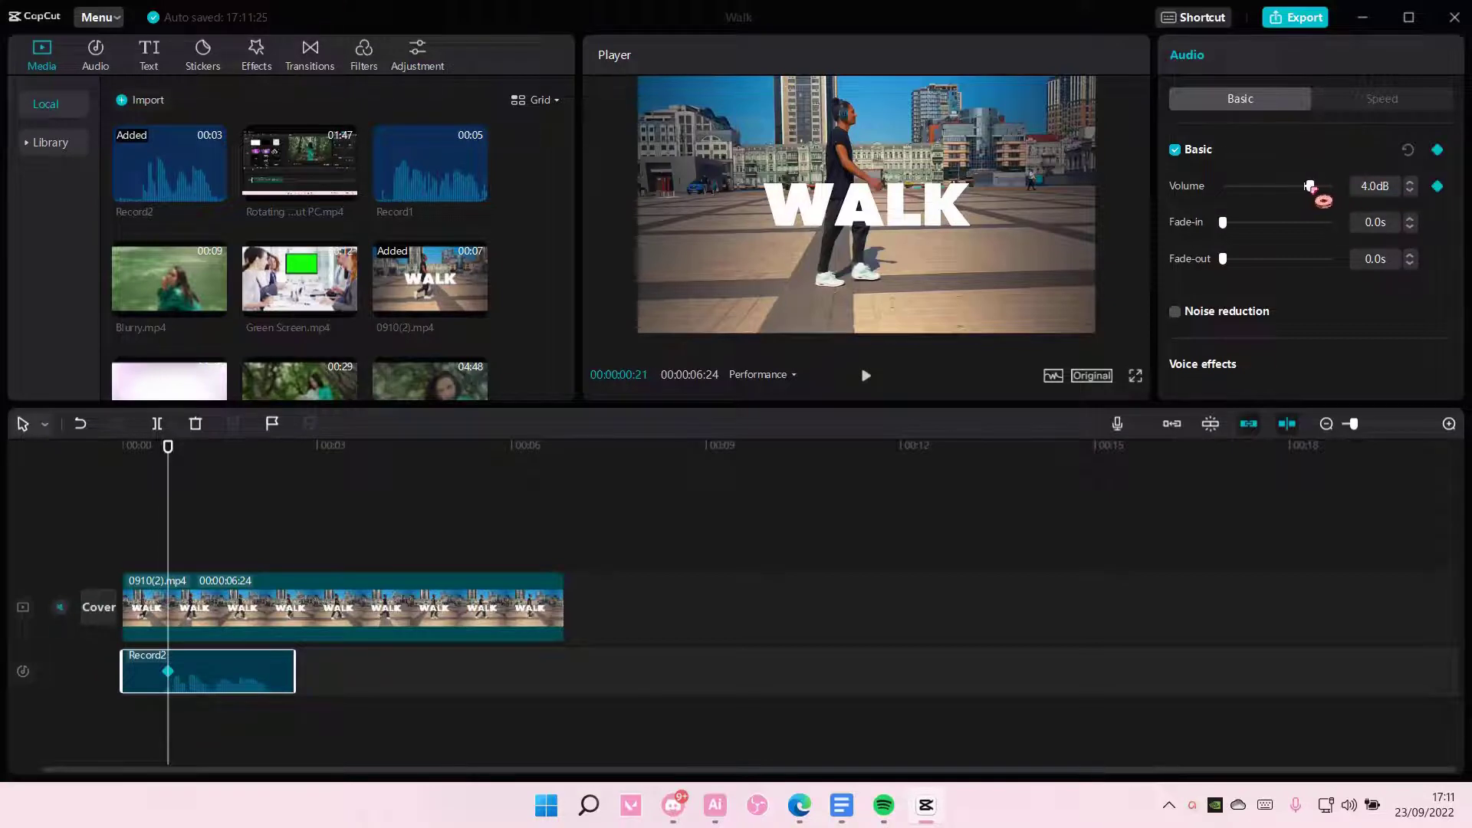
Add second and third volume keyframes on Record2, raising the volume at the third
click(183, 482)
click(1436, 185)
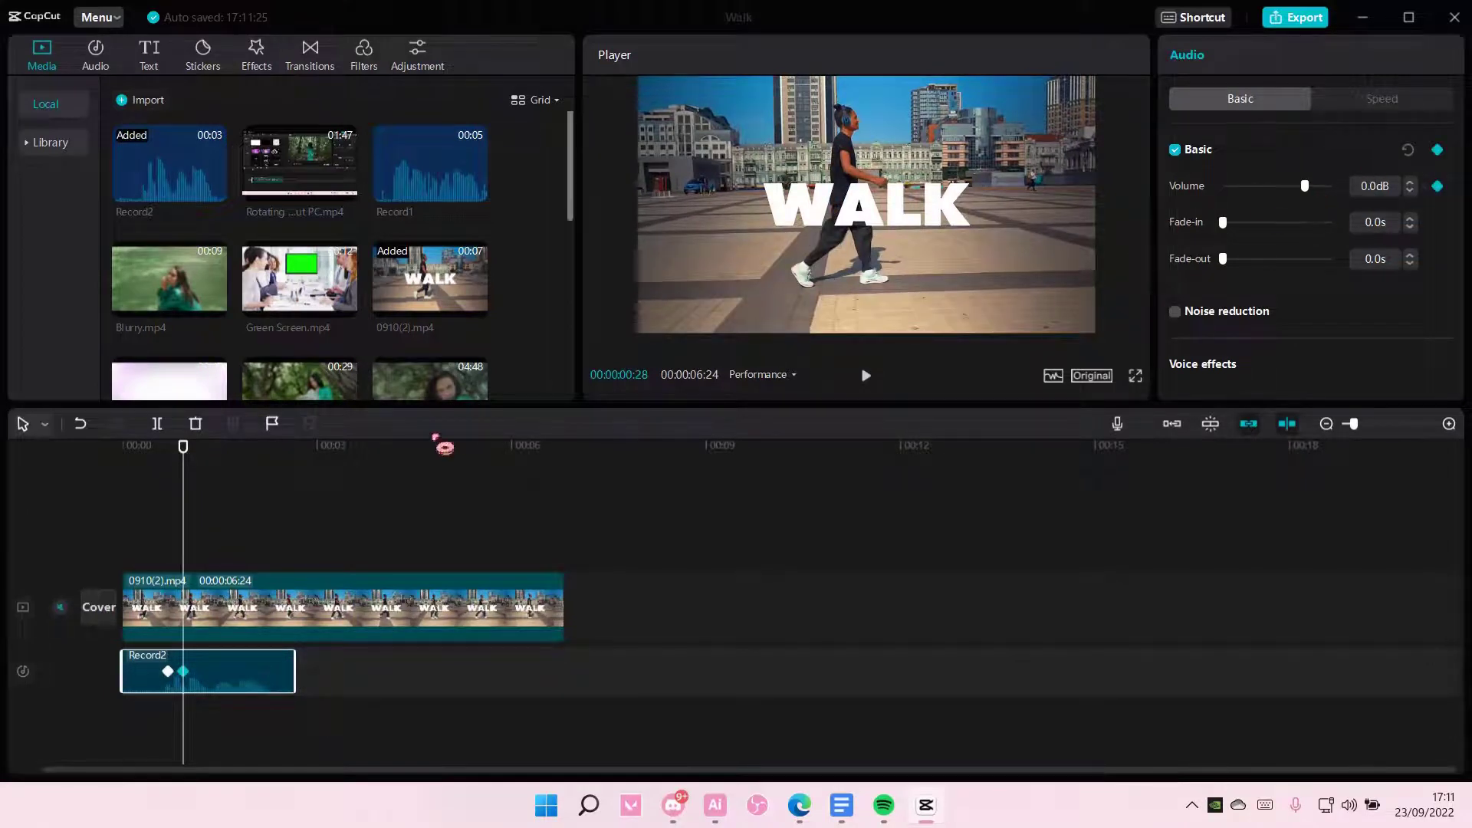
click(196, 449)
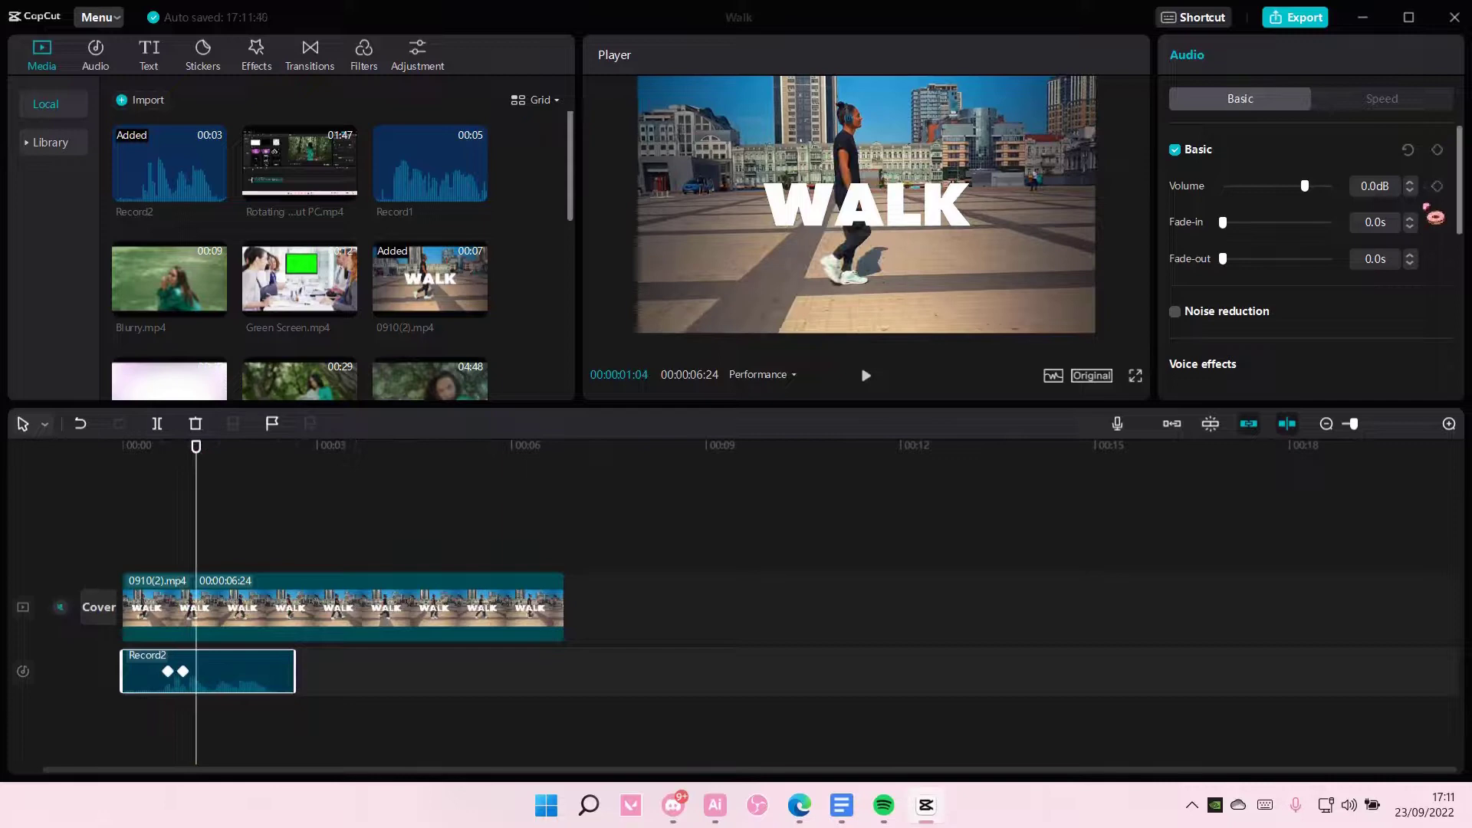
click(1435, 185)
drag(1307, 188, 1310, 188)
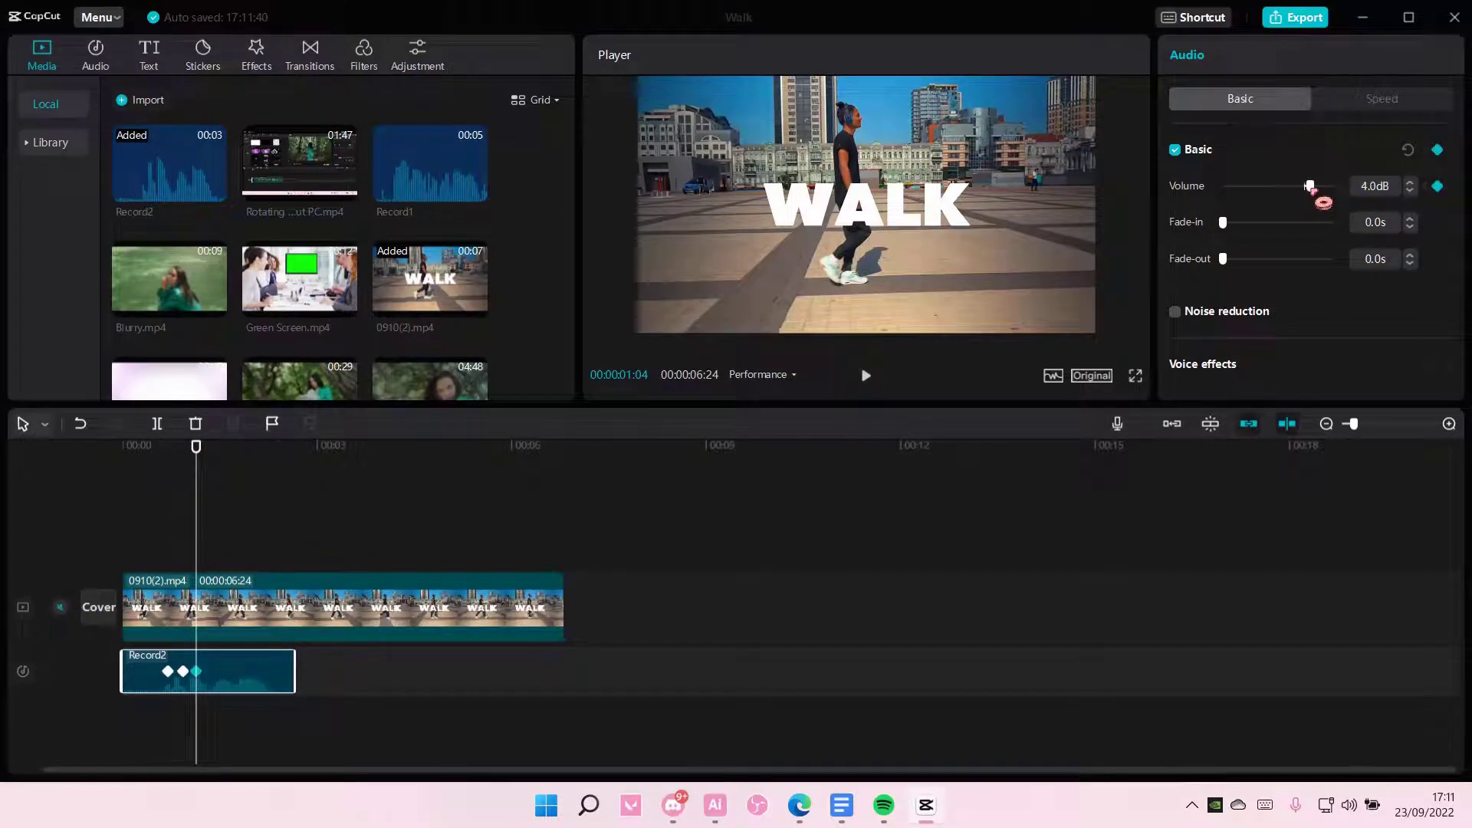
Set a fourth Record2 keyframe to 4.0dB and a fifth to 5.7dB
click(194, 458)
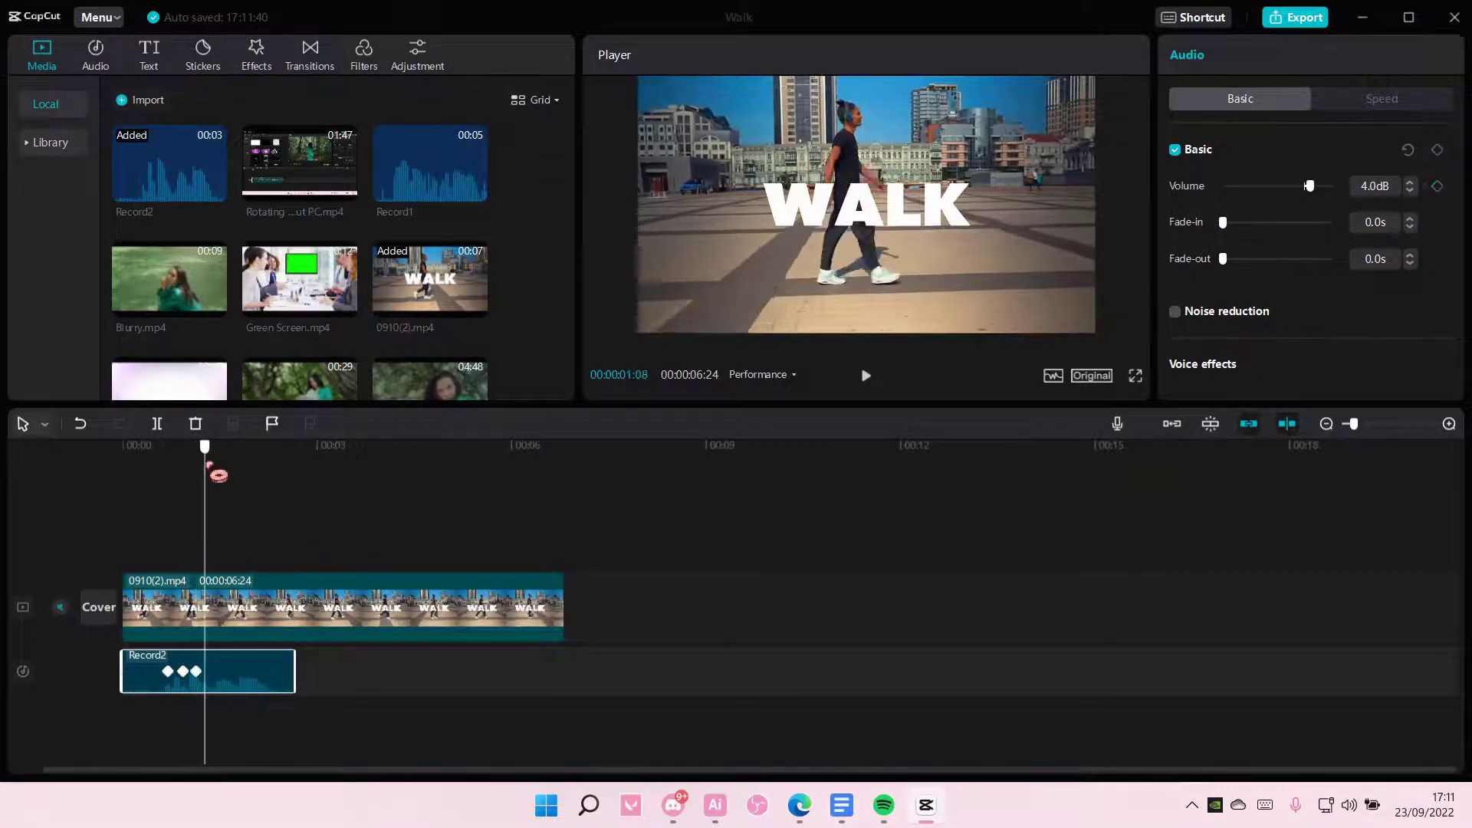
drag(195, 458, 209, 457)
drag(1307, 186, 1310, 186)
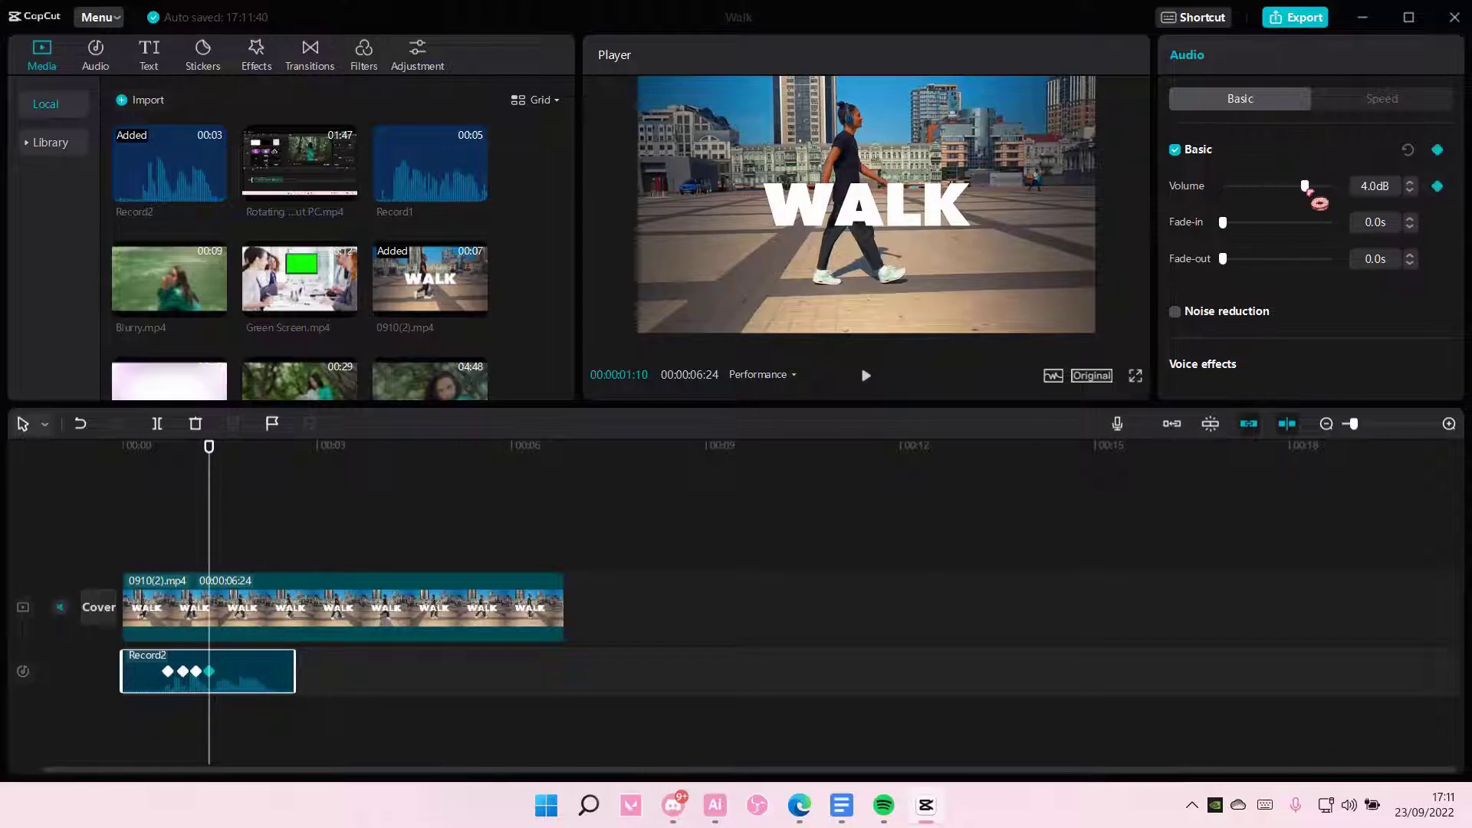
drag(223, 466, 230, 468)
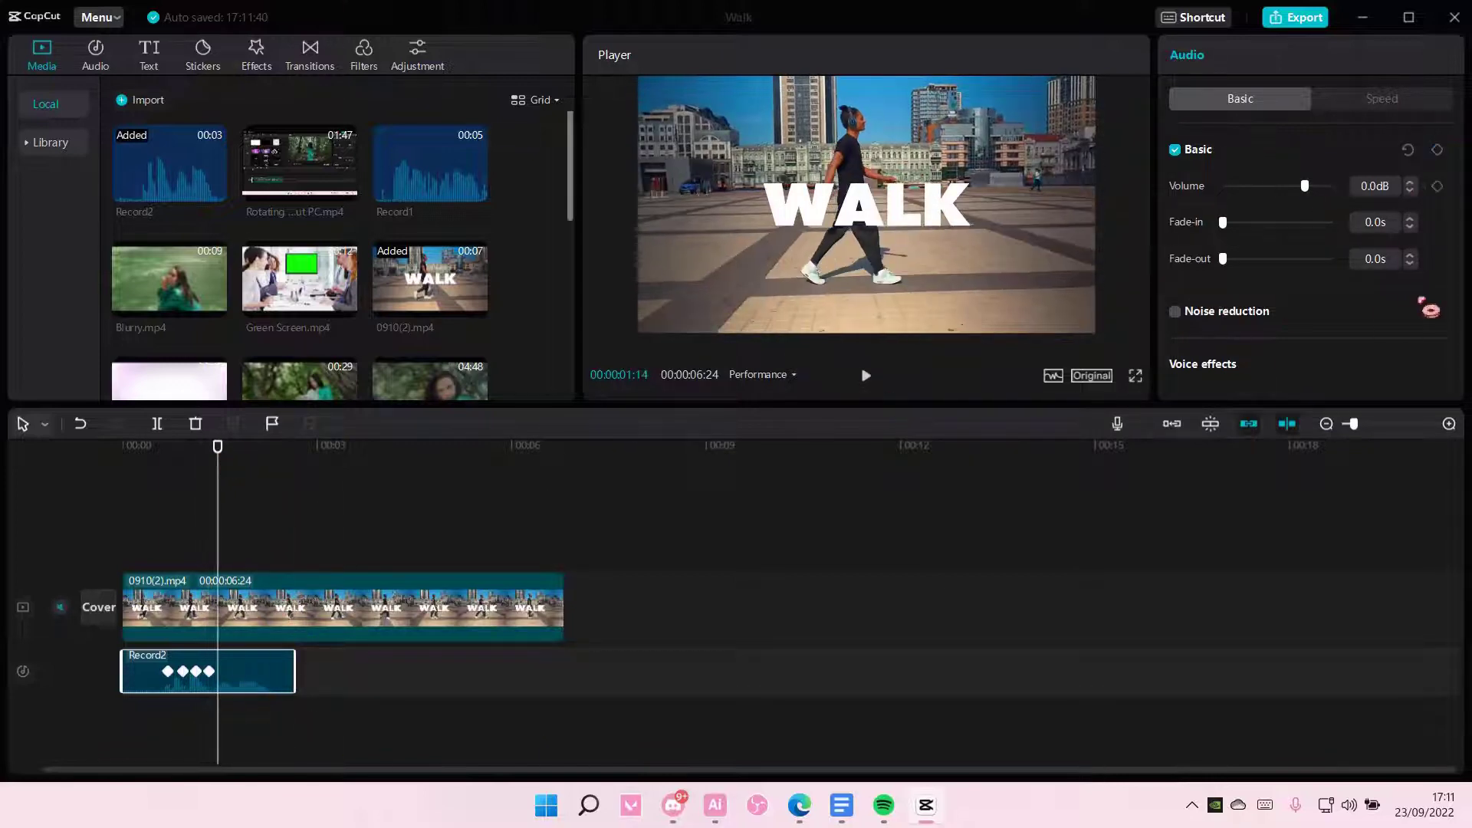
click(1437, 187)
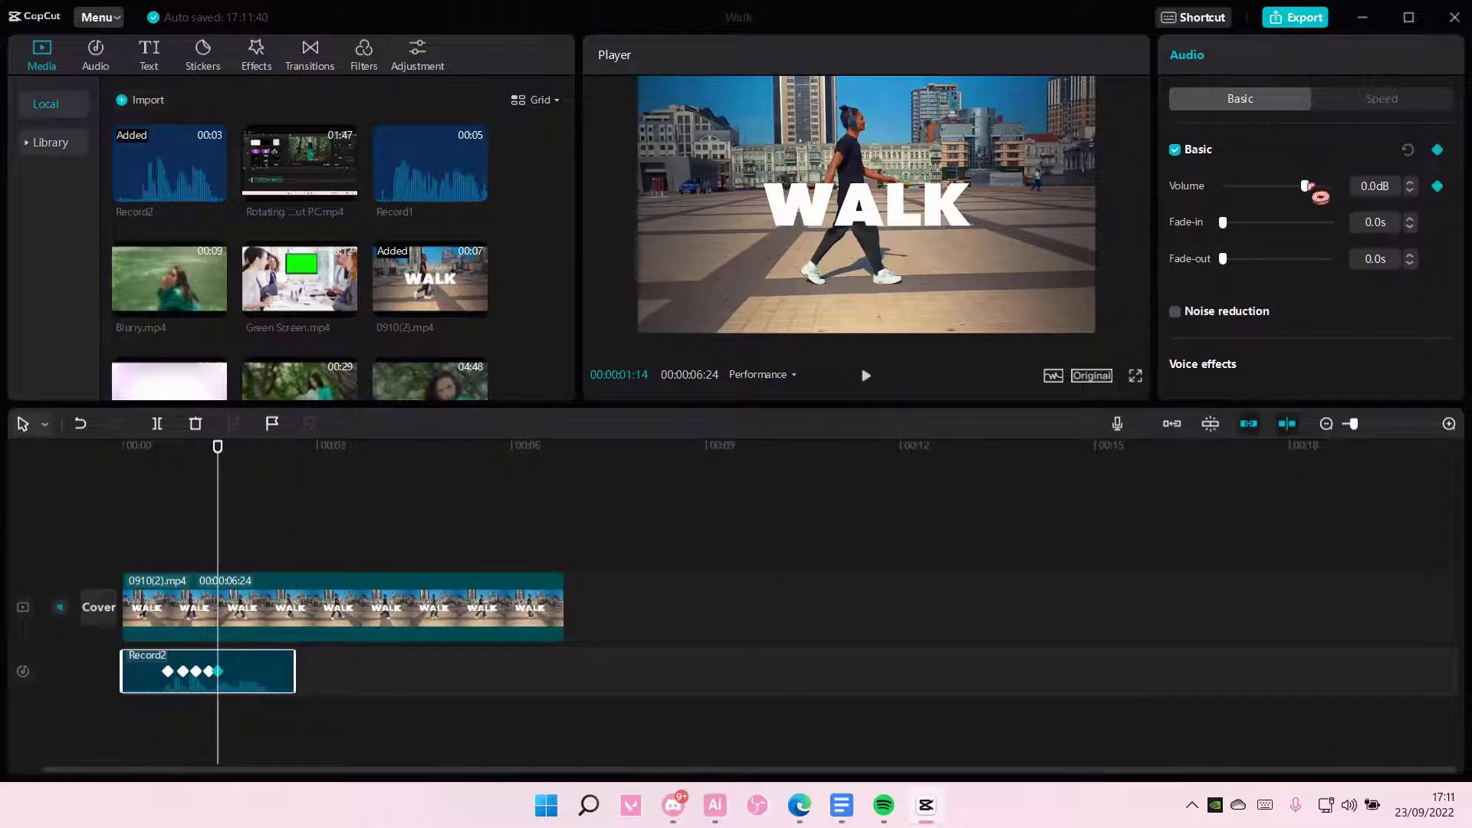
drag(1319, 196, 1323, 191)
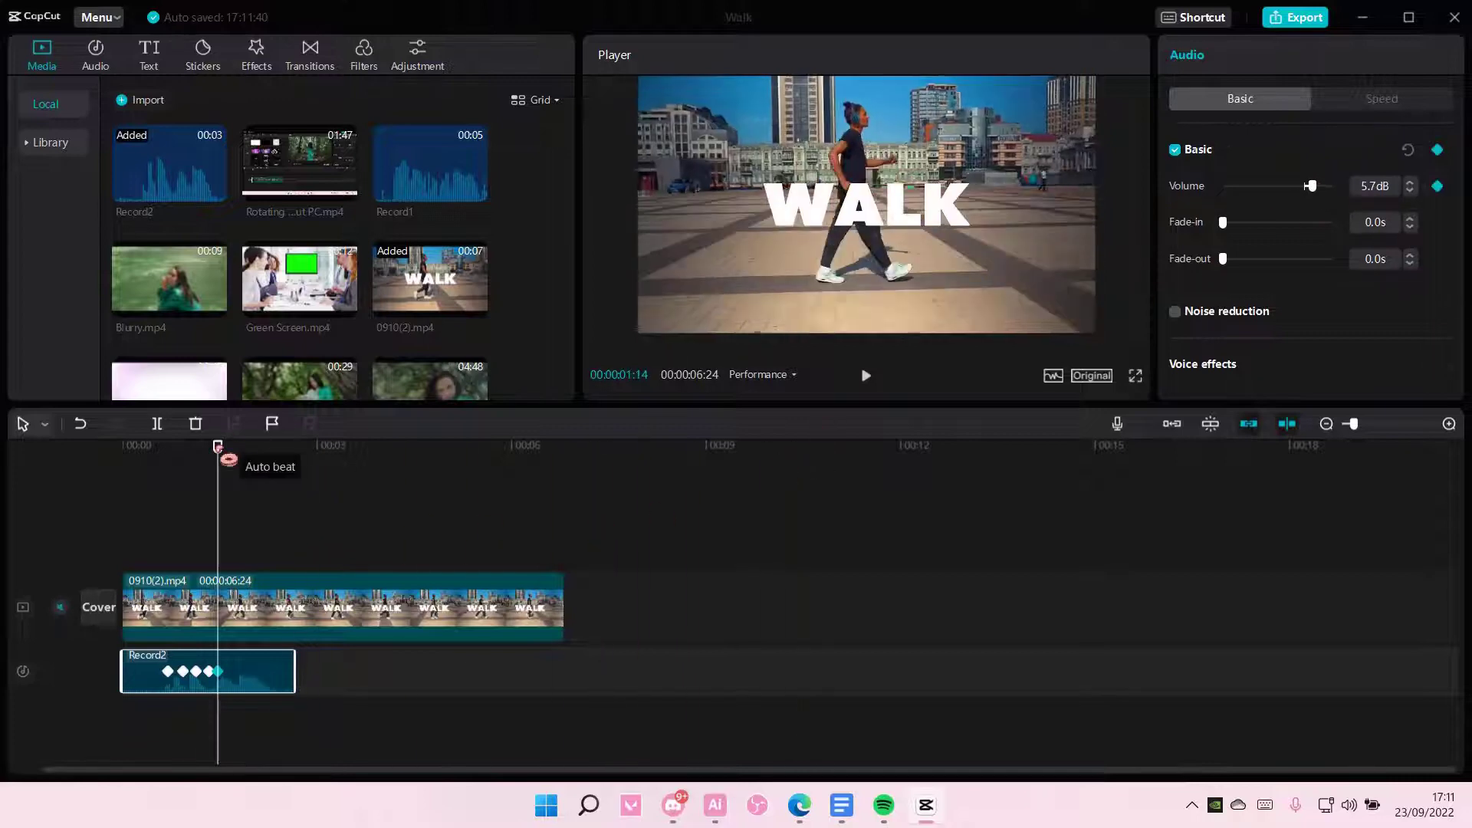
drag(228, 460, 168, 470)
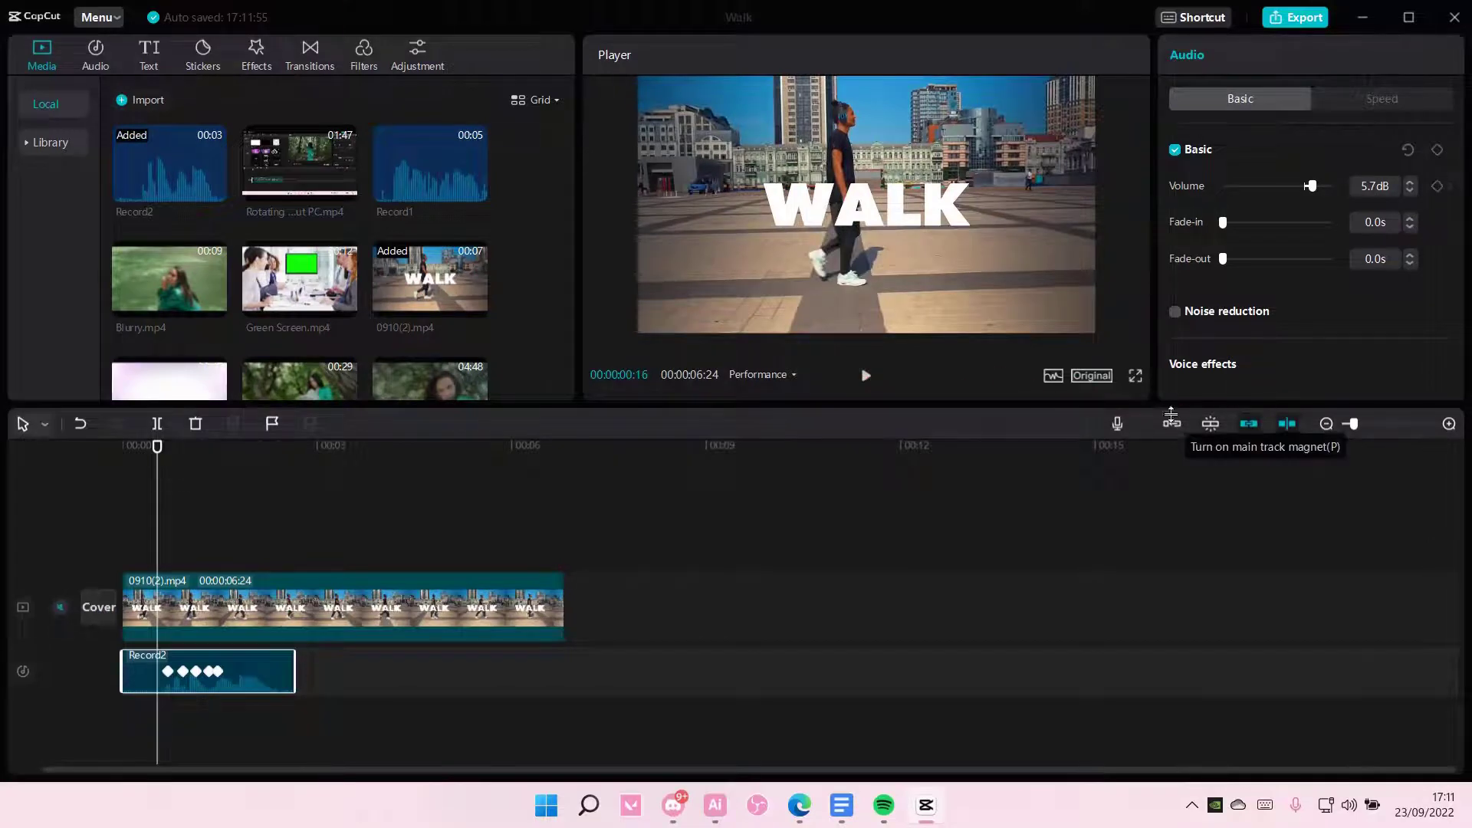
click(866, 375)
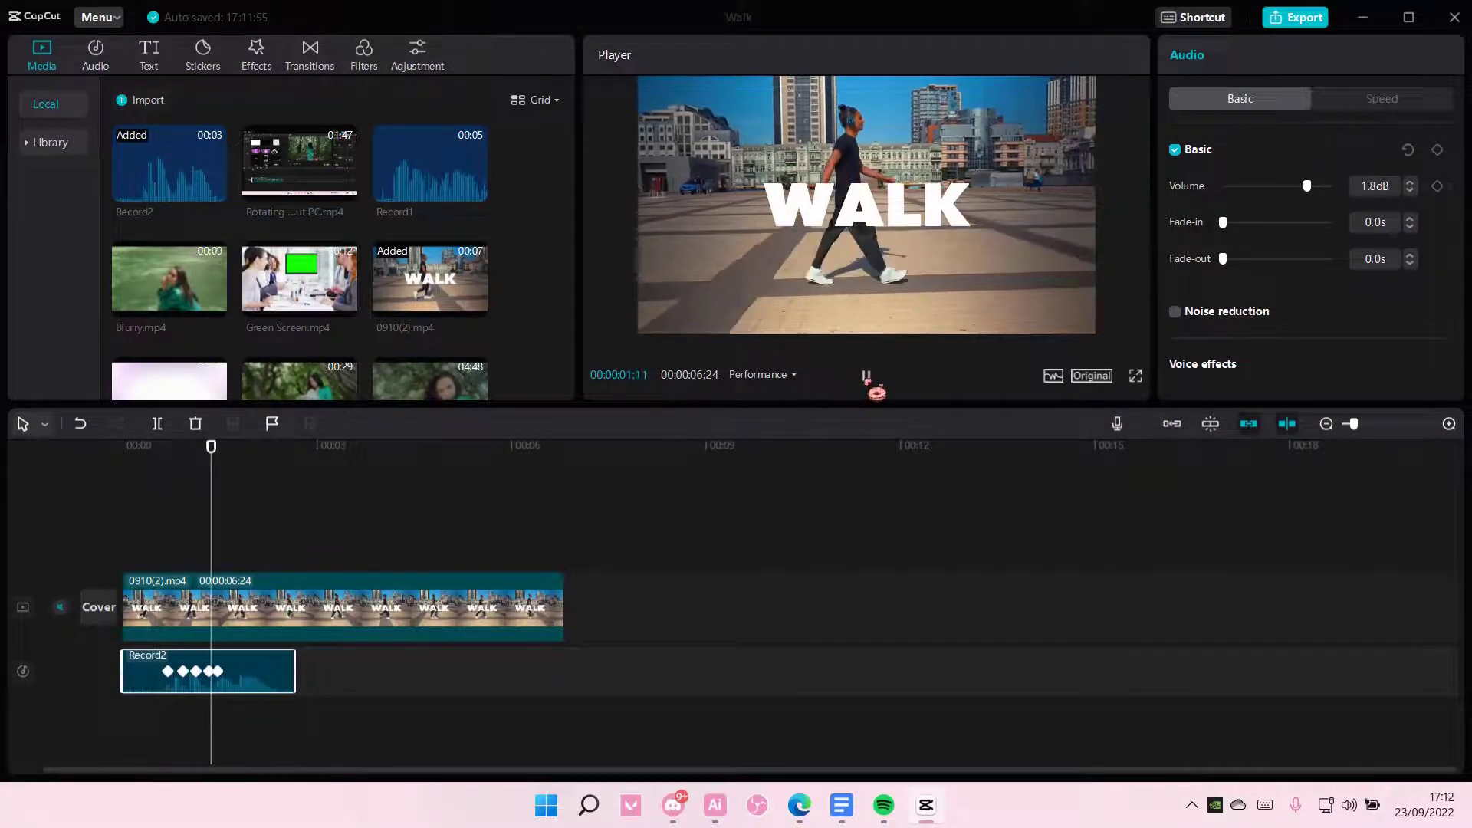
click(868, 378)
mouse_move(238, 448)
mouse_down()
mouse_move(176, 467)
mouse_move(197, 471)
mouse_up()
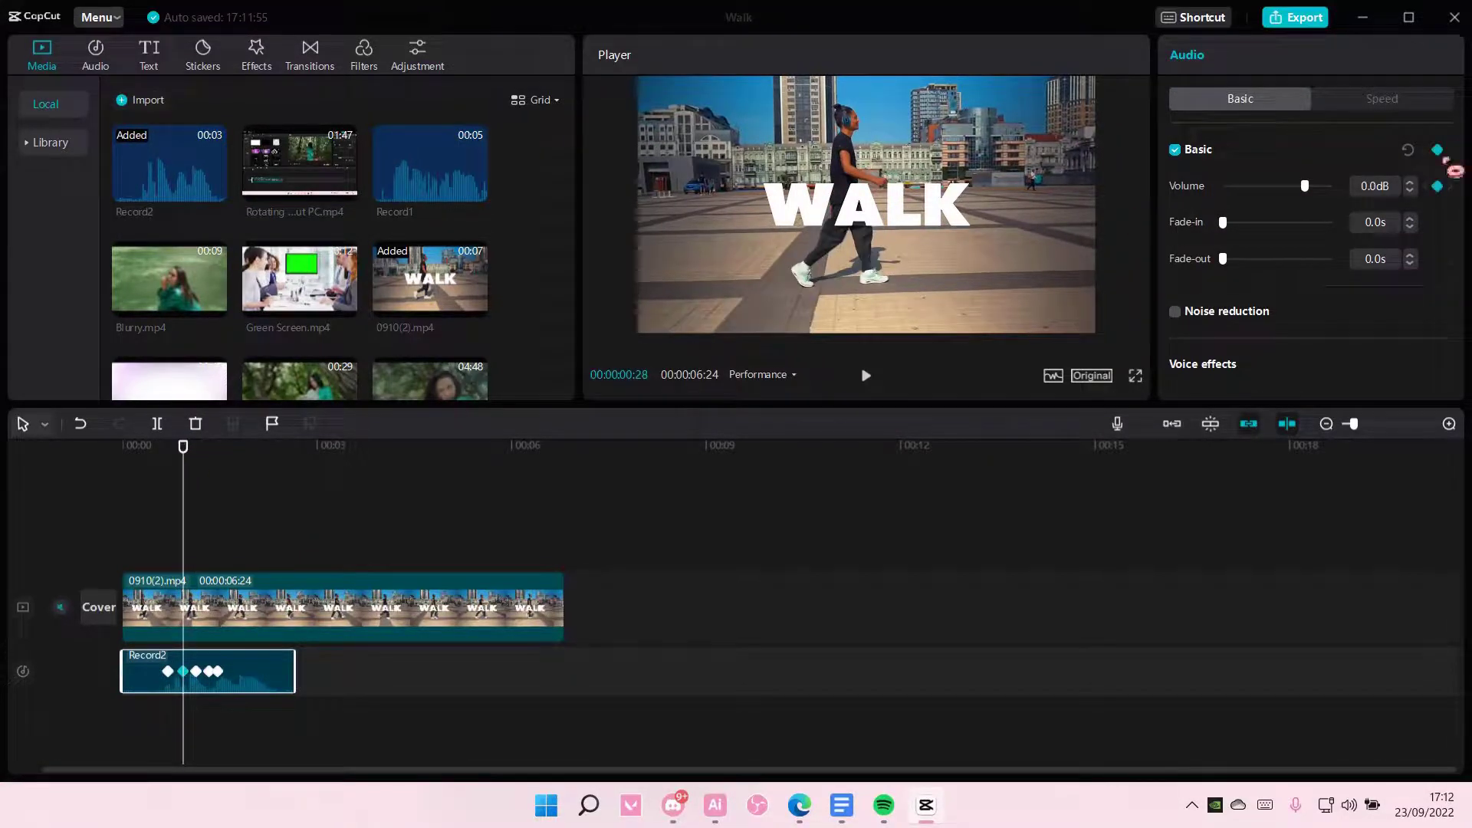
click(199, 462)
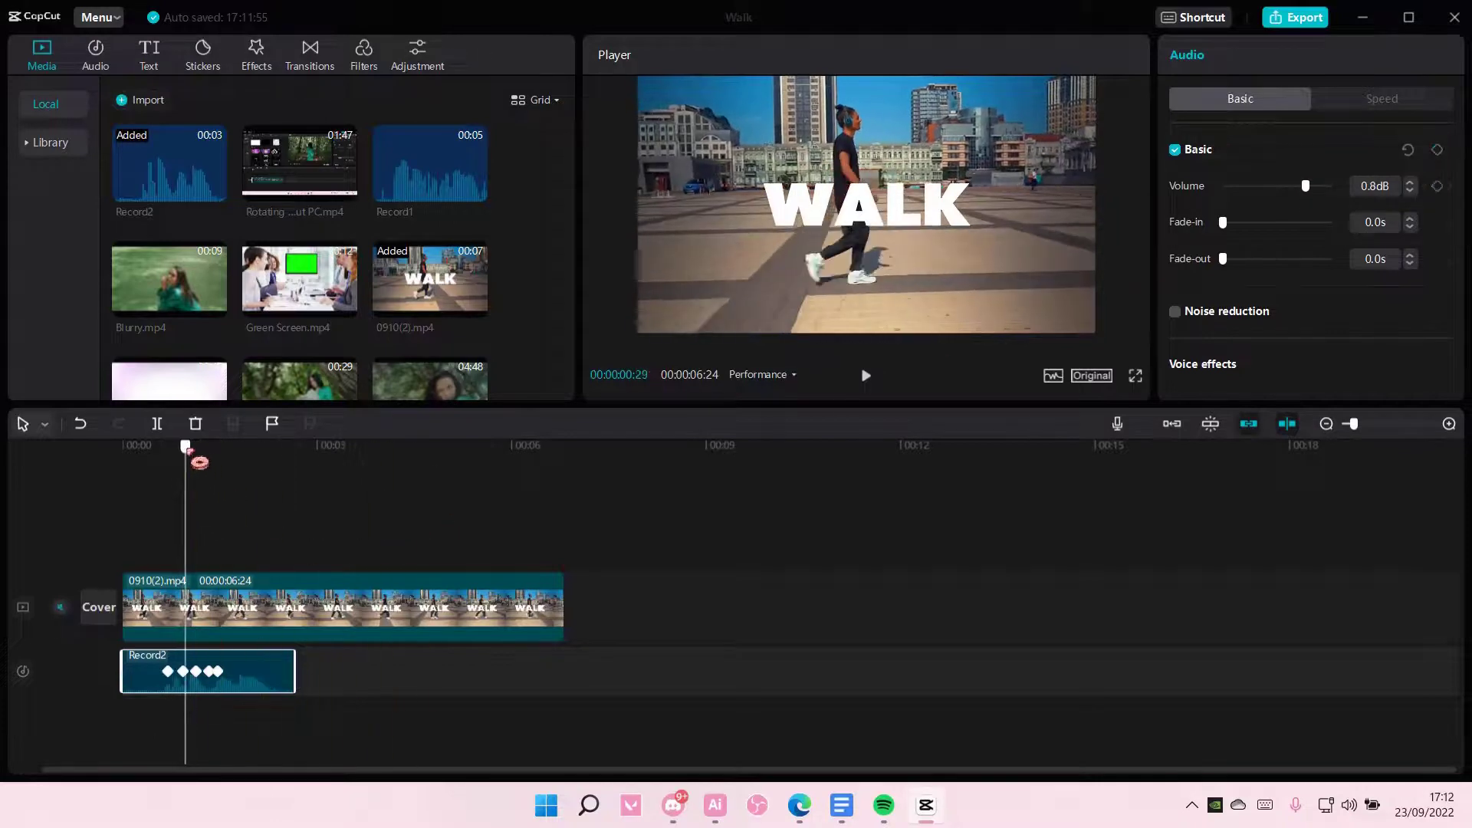
drag(199, 461, 184, 468)
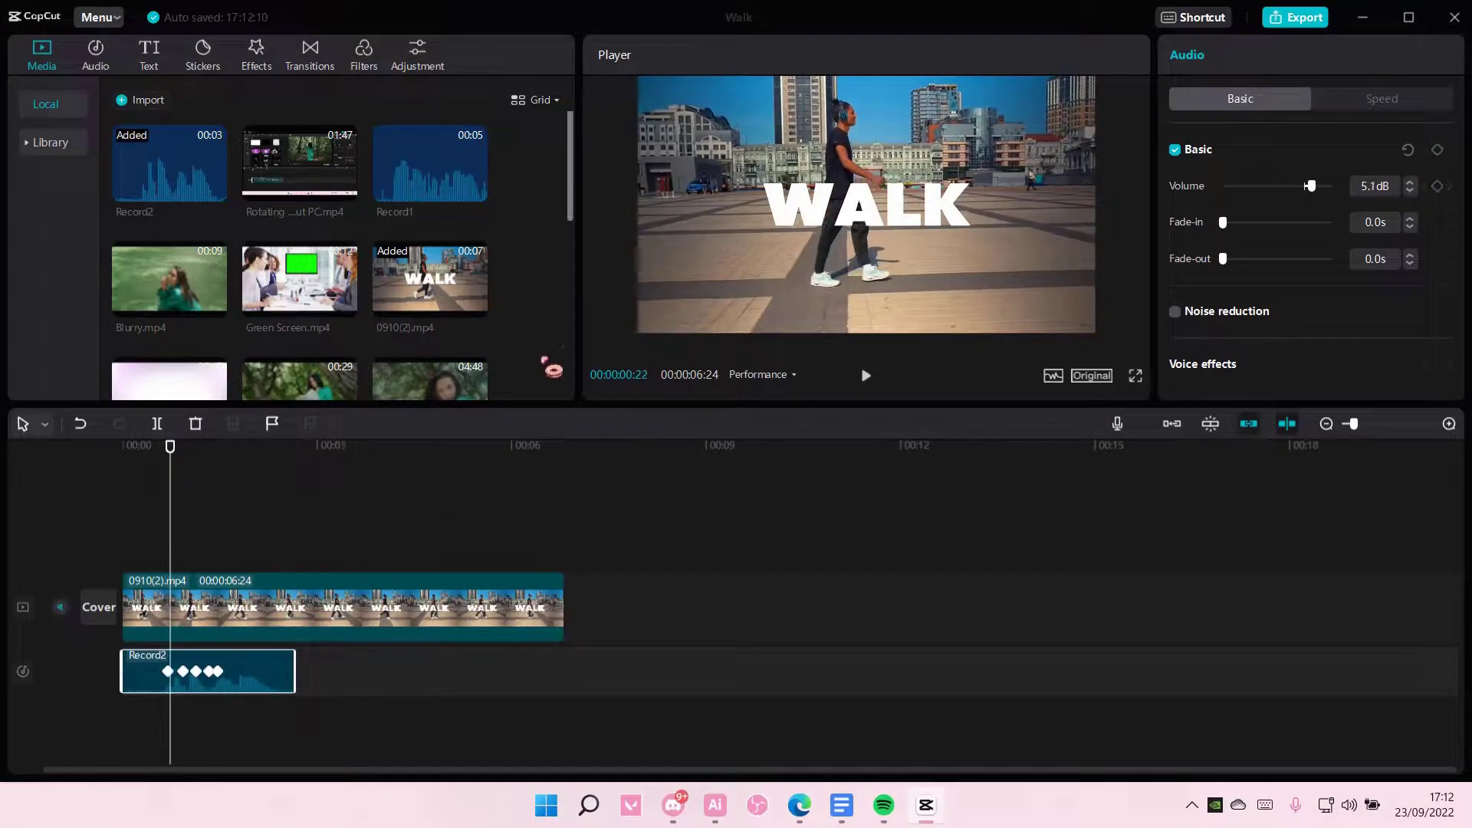
click(181, 458)
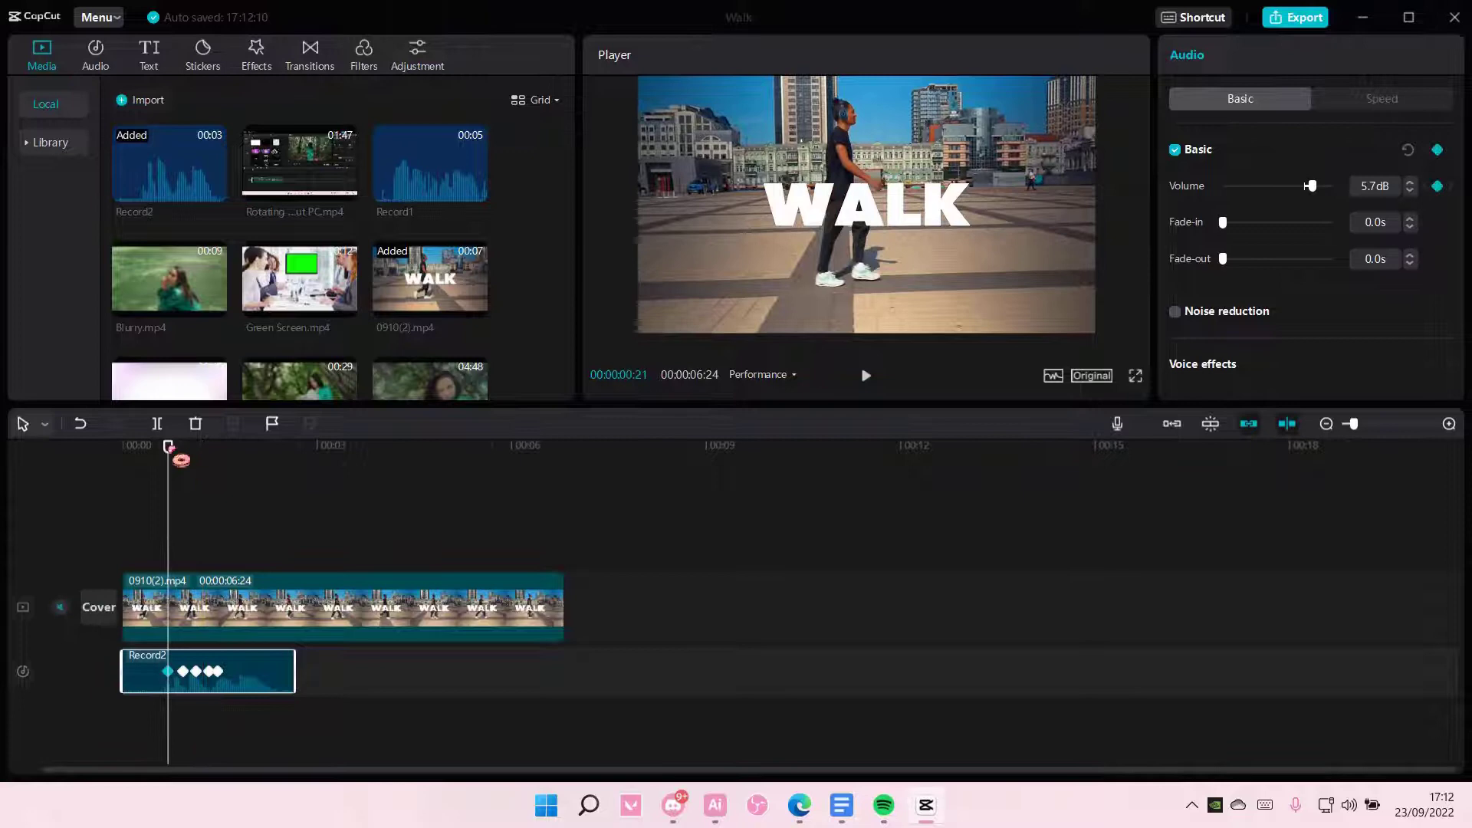
Step the playhead back one frame before playback
key(Left)
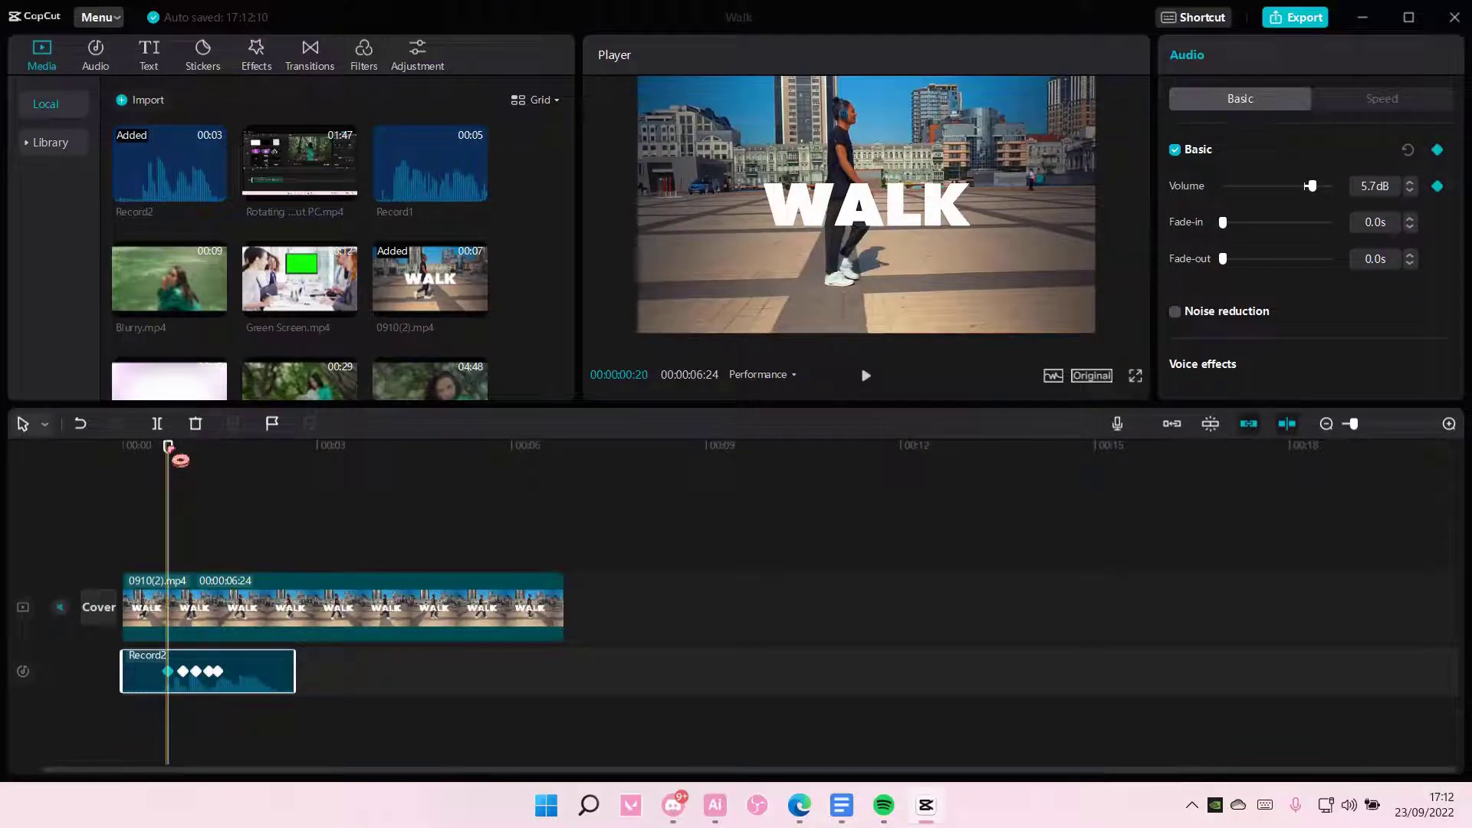